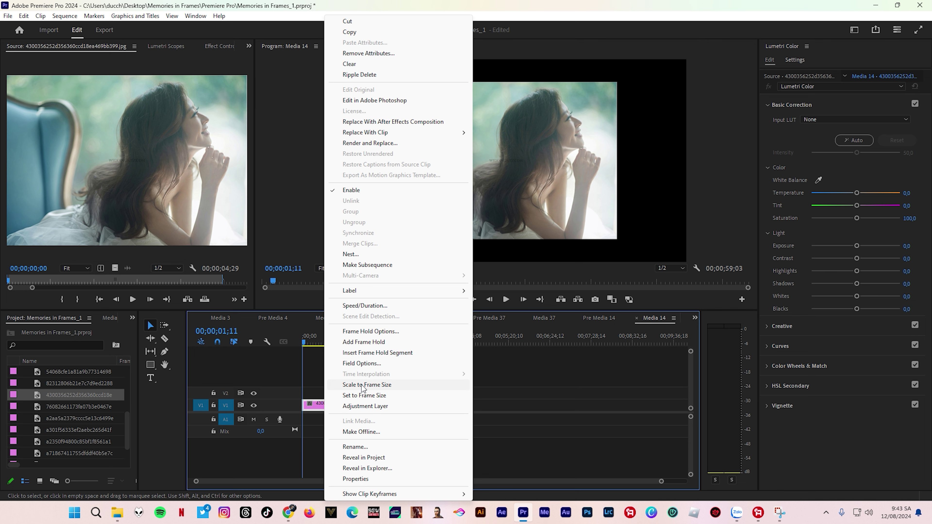
Scale the photo clip in the Media 14 sequence to frame size and enlarge it to fill the frame's full width
click(364, 385)
click(478, 228)
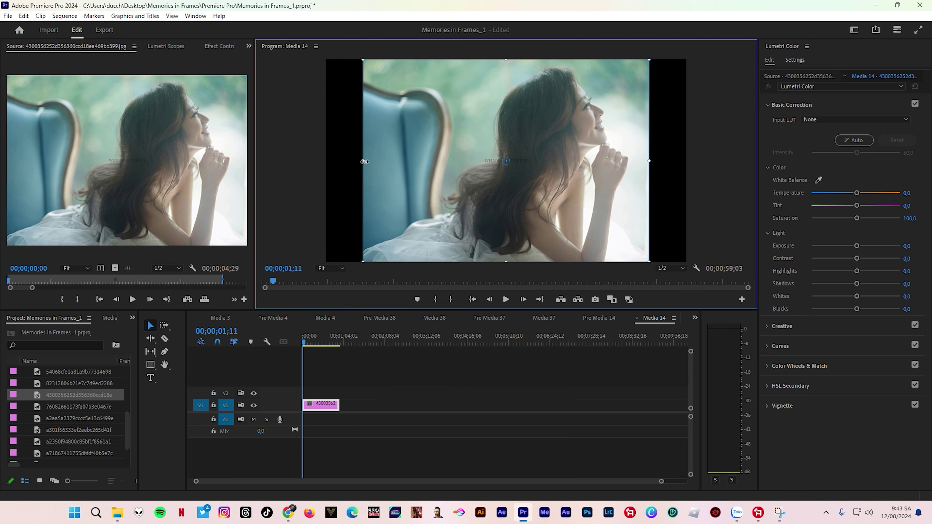
drag(364, 162, 324, 161)
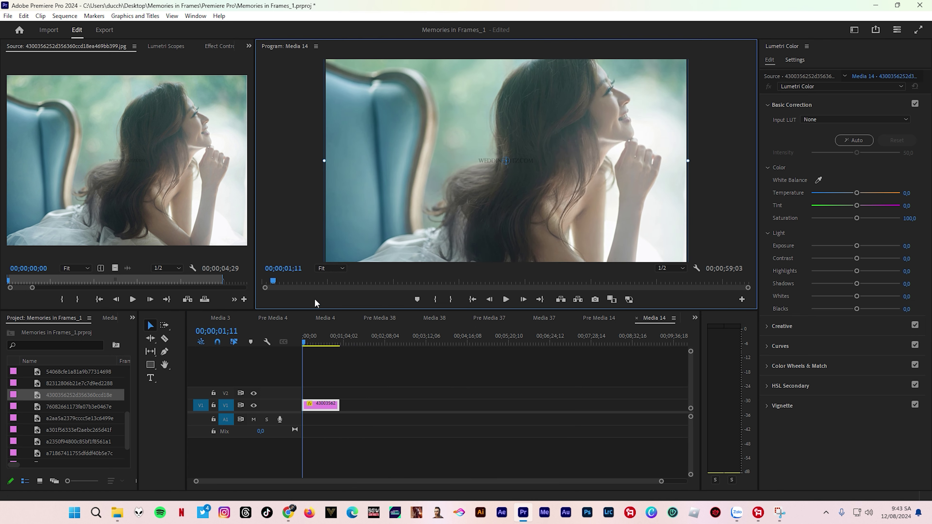
Return to Main Comp, move the playhead to 00;00;12;04, and open Pre Media 39 on V23 and its nested Media 39 sequence
click(695, 318)
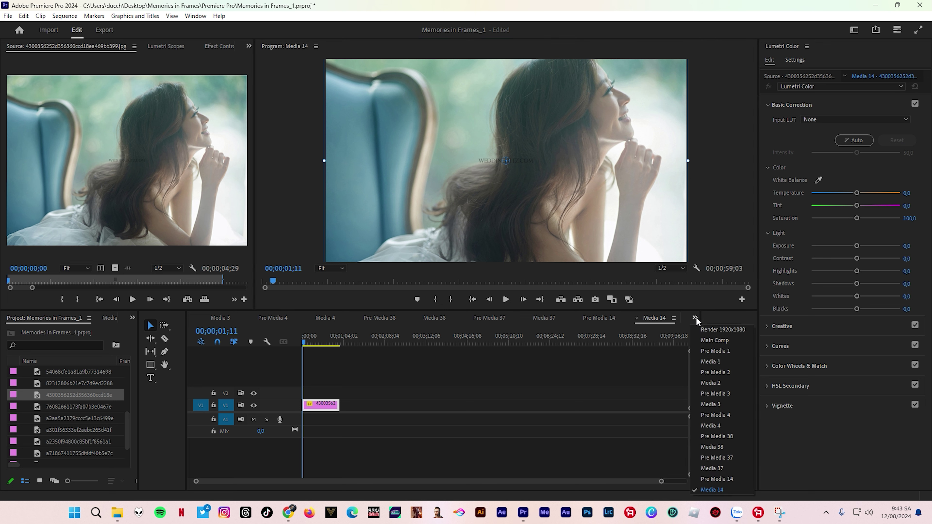
click(715, 339)
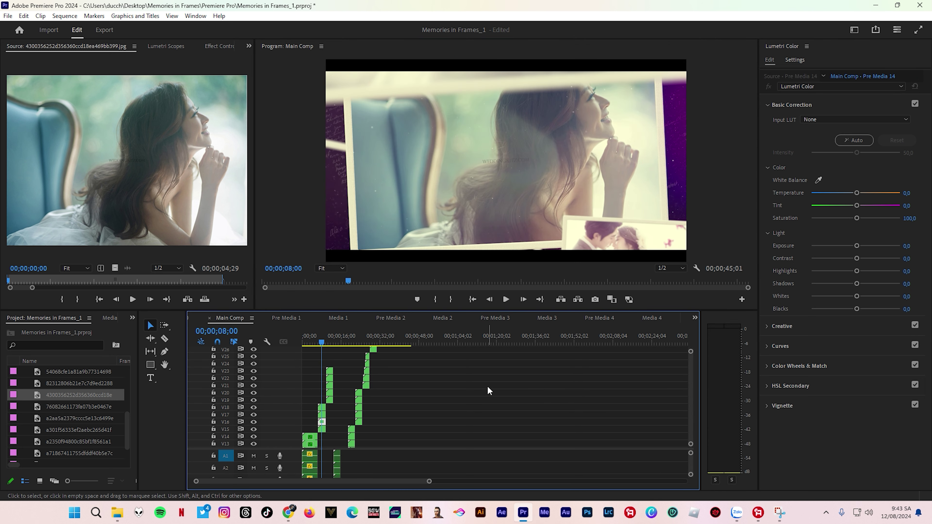
click(446, 386)
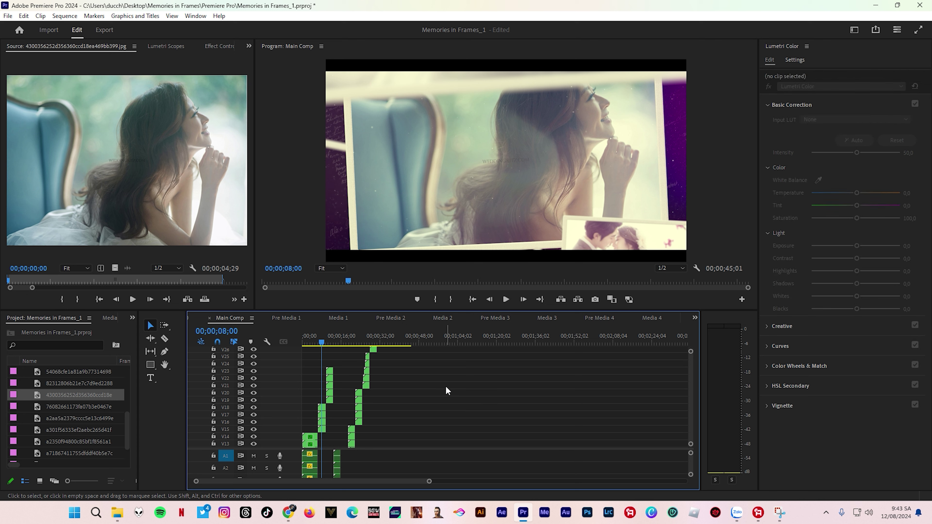
key(equal)
key(equal)
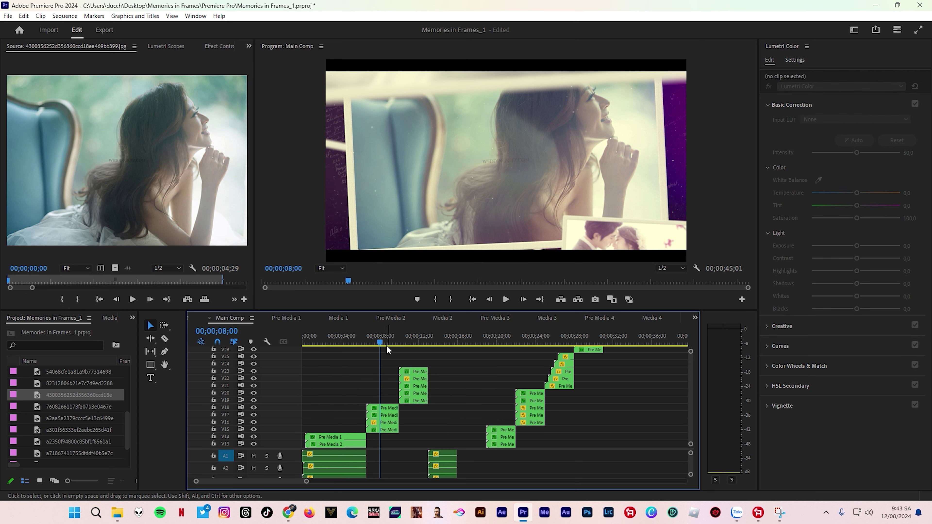
drag(381, 344, 422, 354)
double_click(415, 370)
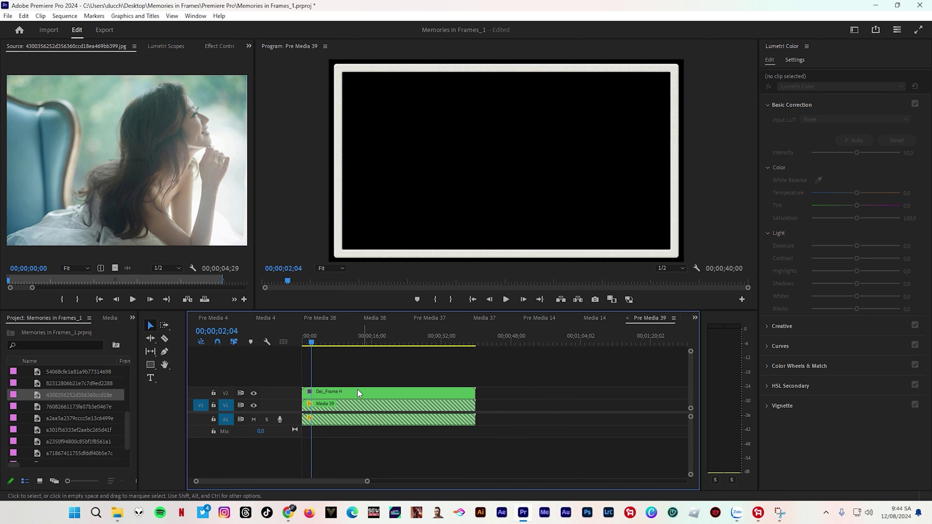
double_click(355, 403)
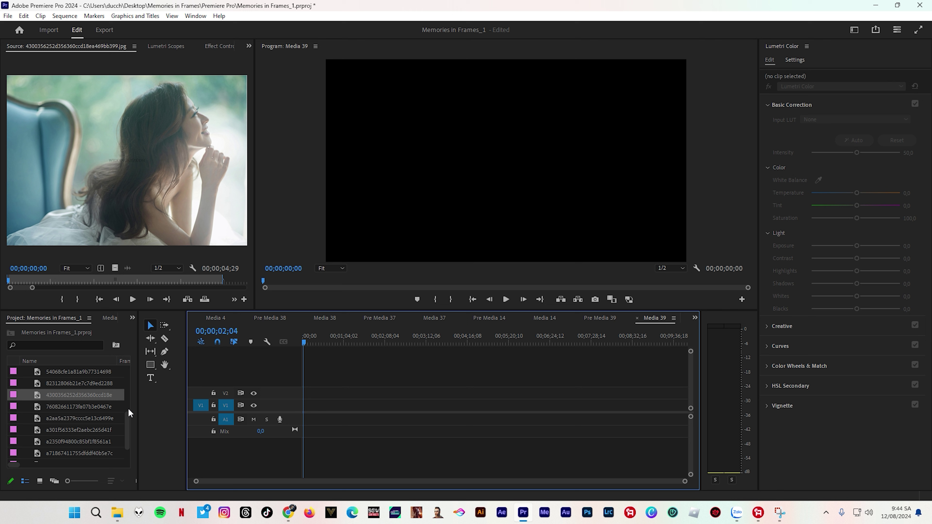
scroll(30, 402, down, 1)
double_click(31, 395)
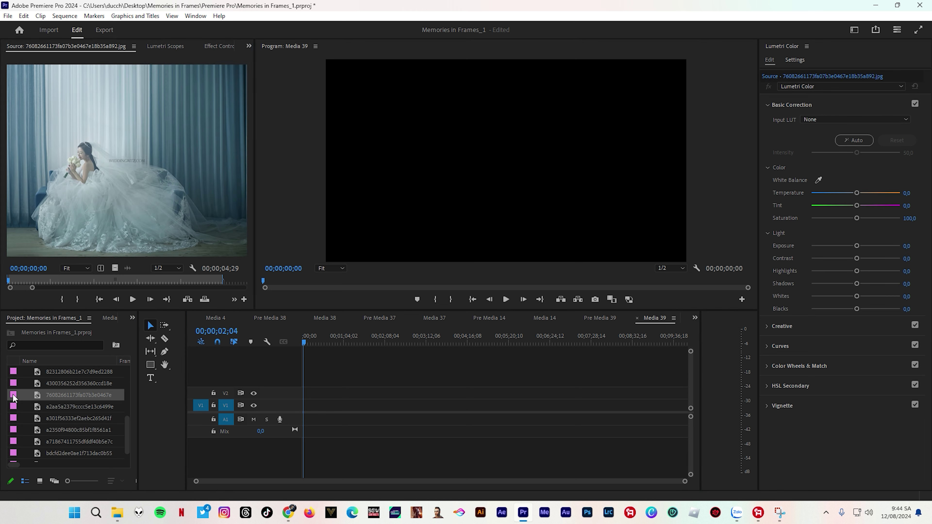
drag(30, 394, 337, 406)
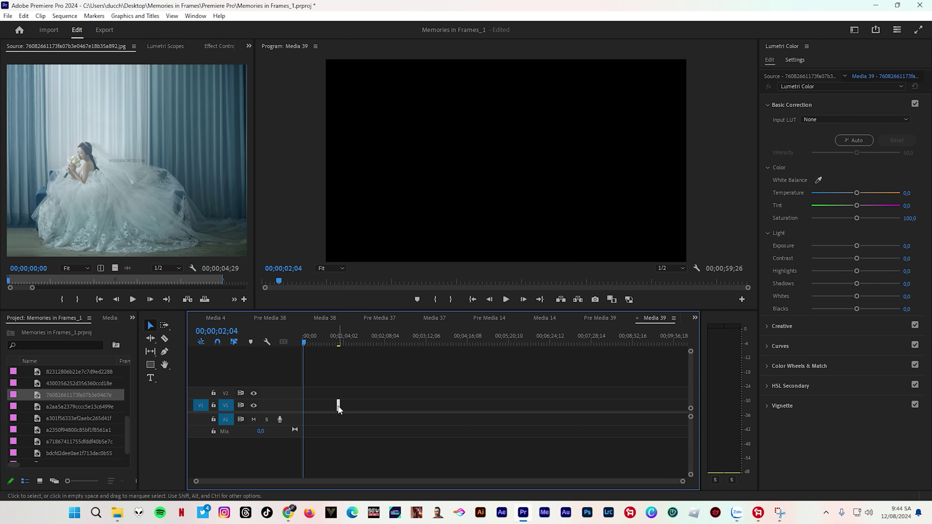
right_click(329, 405)
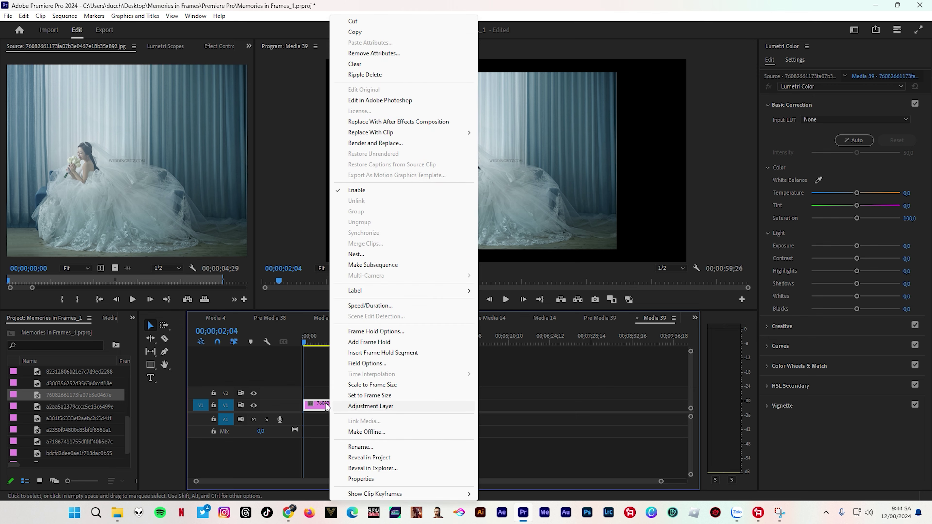
click(355, 385)
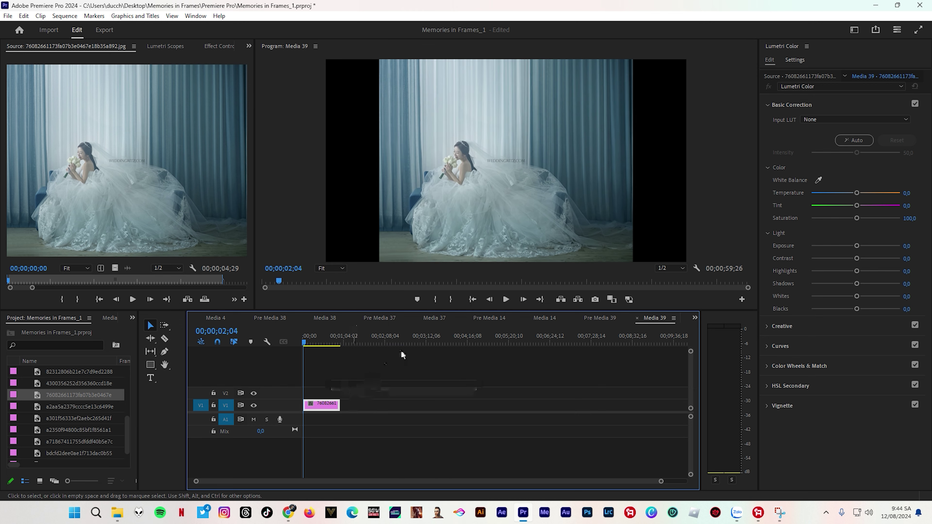
drag(381, 161, 323, 161)
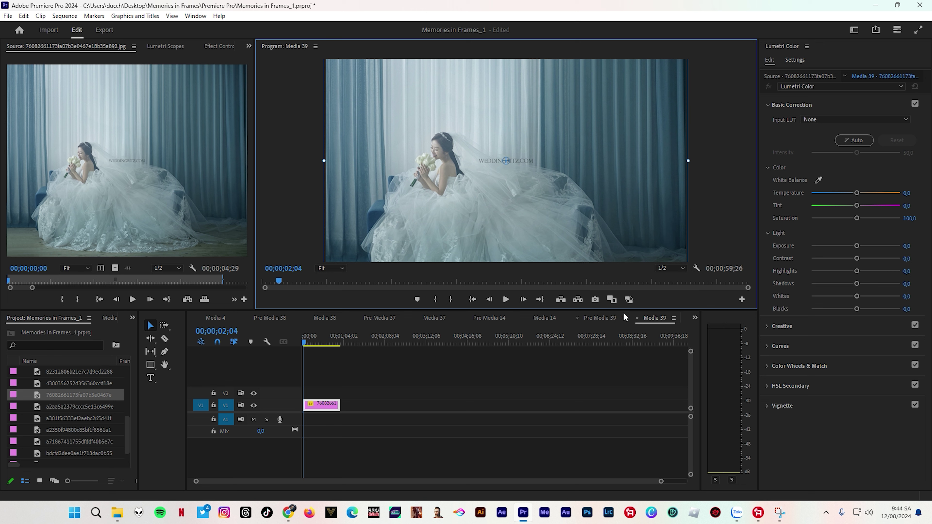
Return to Main Comp, move the playhead to 00;00;11;07, and open Pre Media 15 on V22 and its nested Media 15 sequence
click(694, 317)
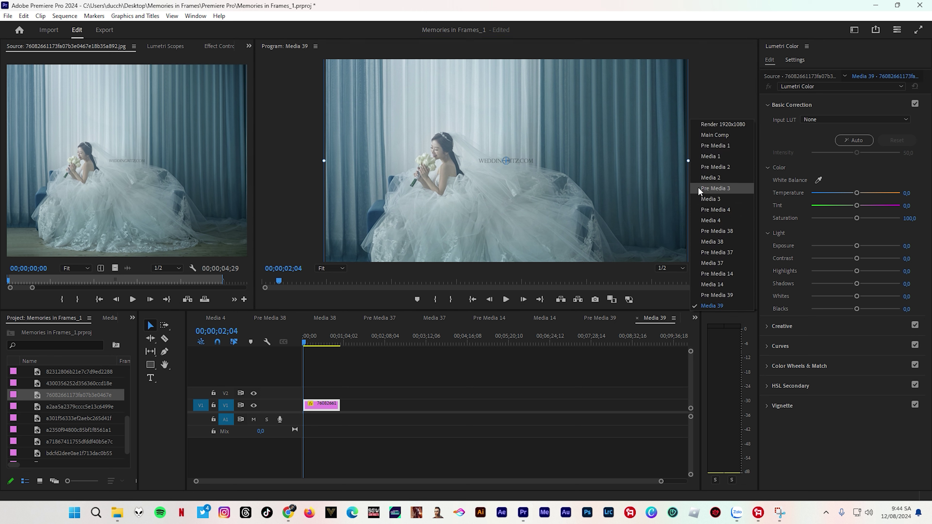
click(706, 136)
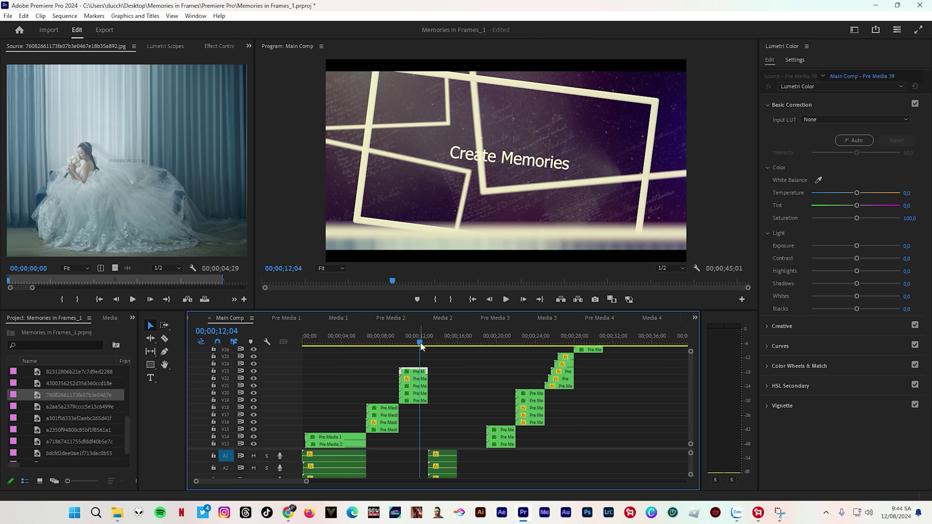
drag(426, 341, 411, 345)
click(417, 380)
double_click(417, 380)
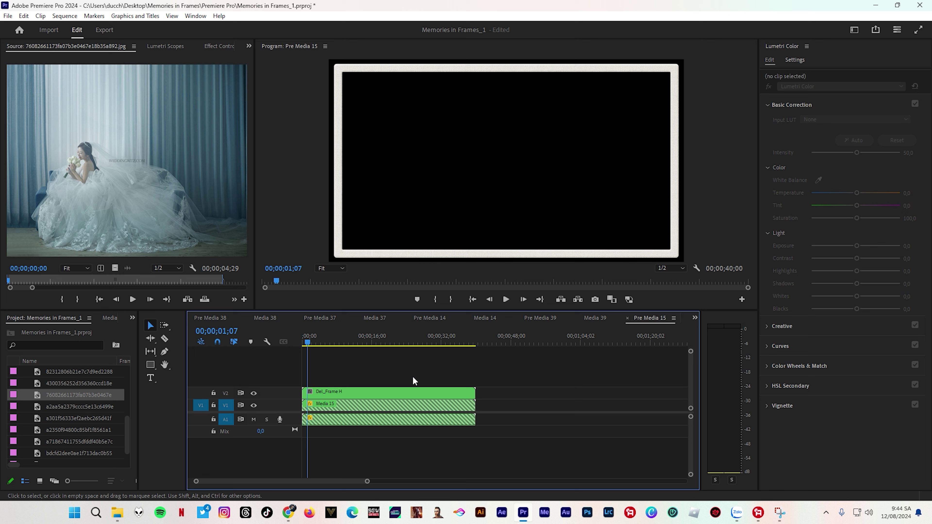
double_click(358, 403)
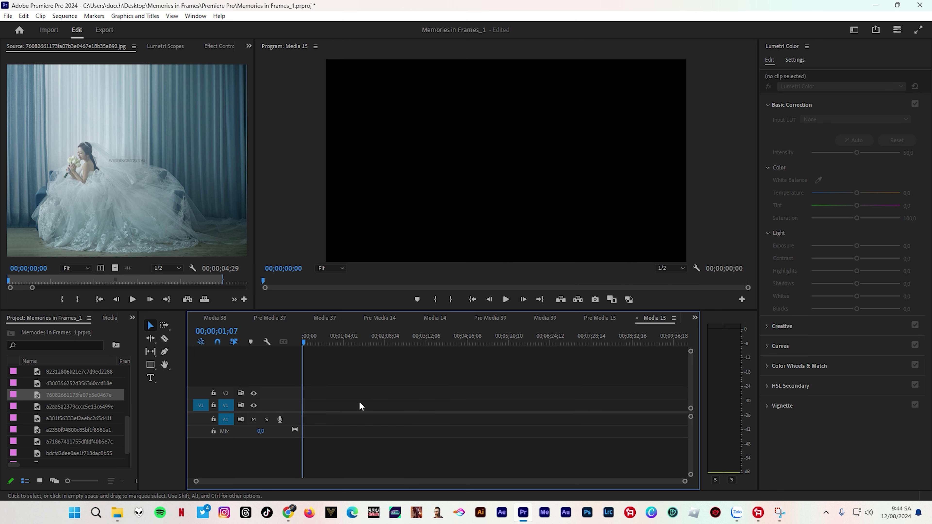
double_click(38, 407)
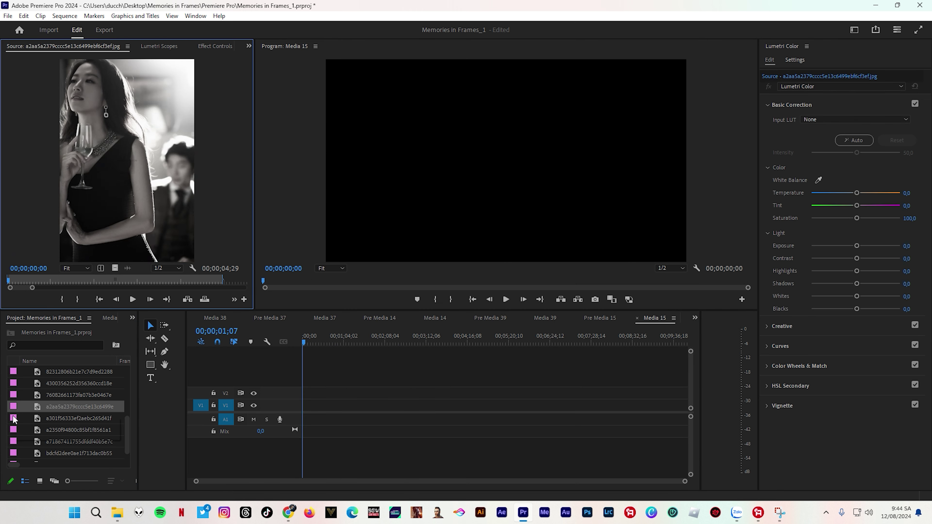
double_click(13, 418)
double_click(15, 430)
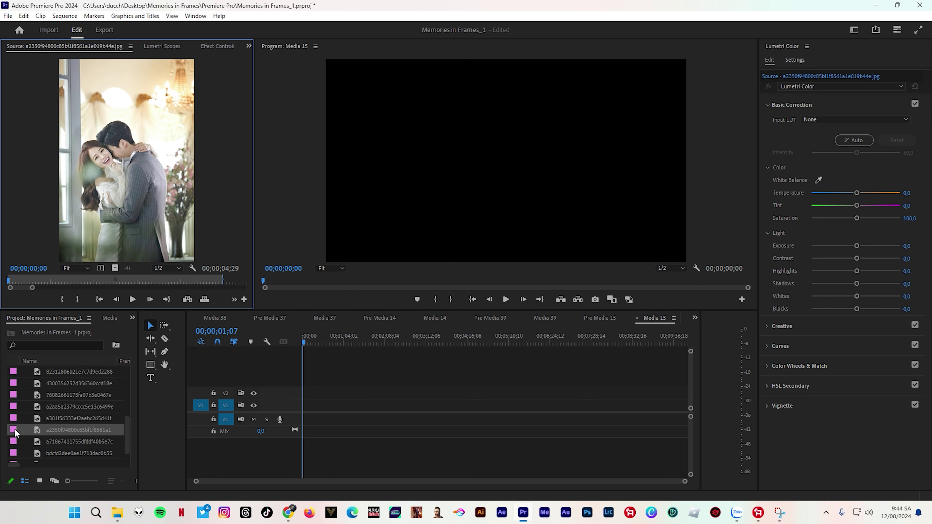
scroll(17, 430, down, 1)
double_click(14, 430)
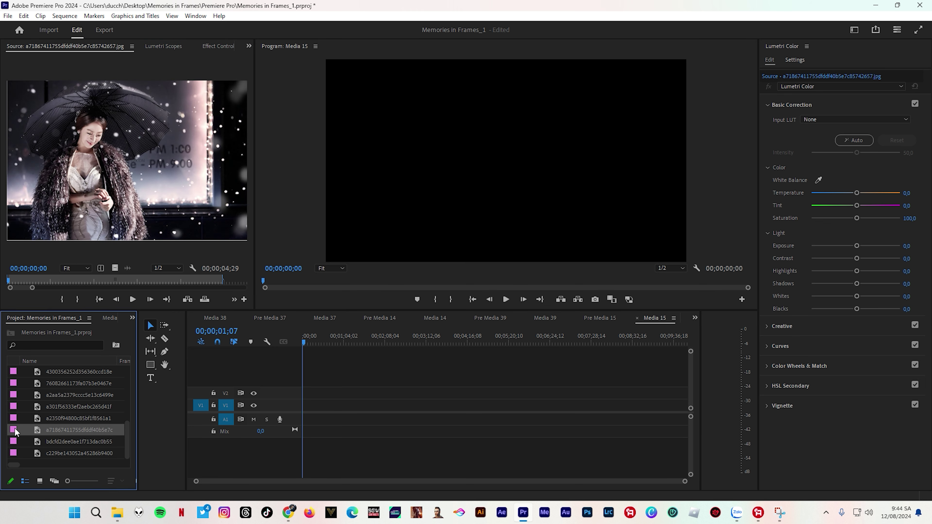
drag(15, 431, 303, 405)
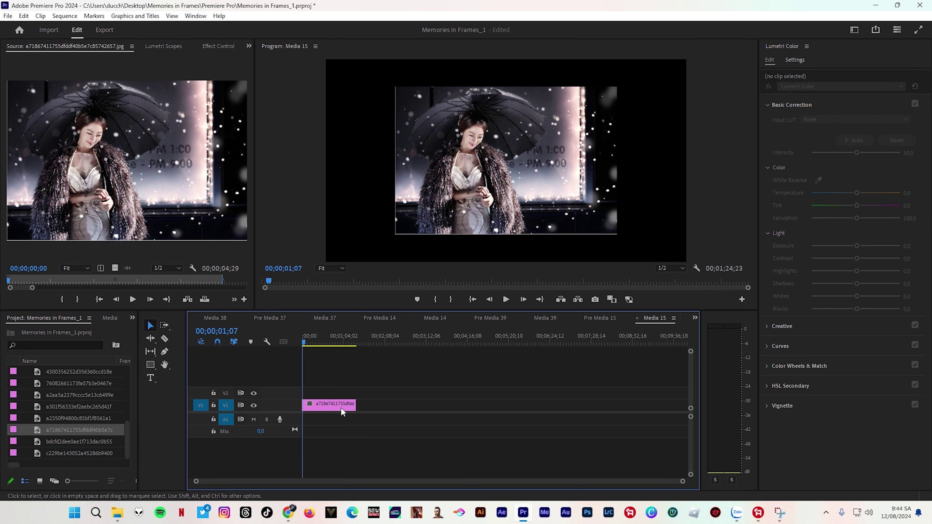
Scale the umbrella photo in Media 15 to frame size and enlarge it slightly beyond the frame's side edges
right_click(339, 407)
click(356, 386)
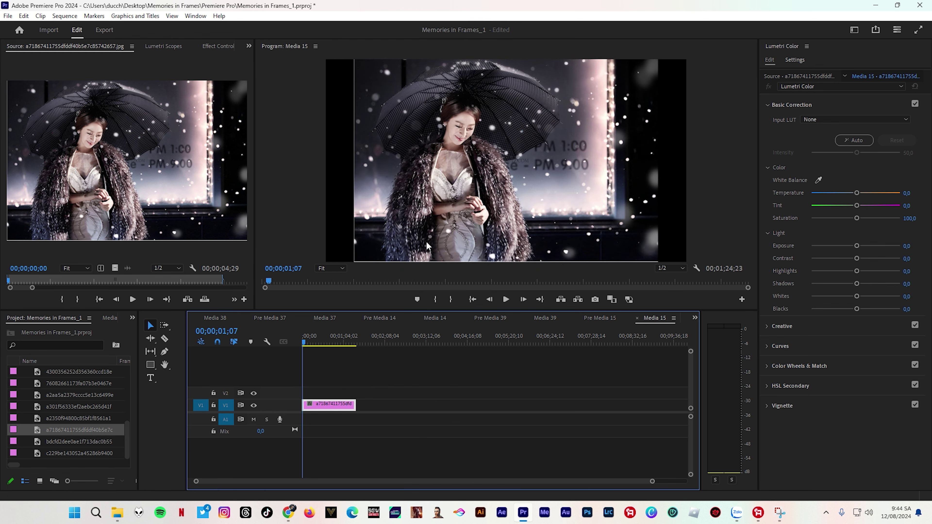
drag(353, 161, 319, 162)
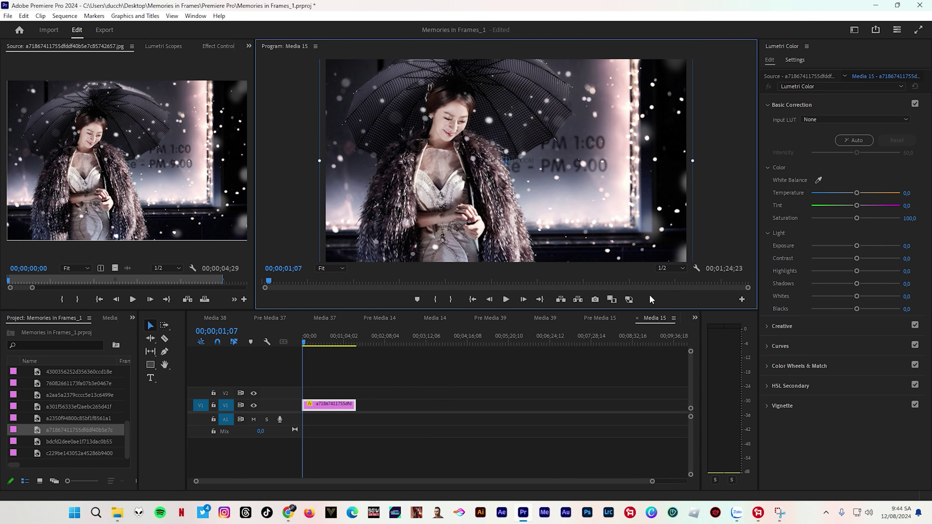
Return to Main Comp, move the playhead to 00;00;11;16, and open Pre Media 40 on V21 and its nested Media 40 sequence
click(694, 318)
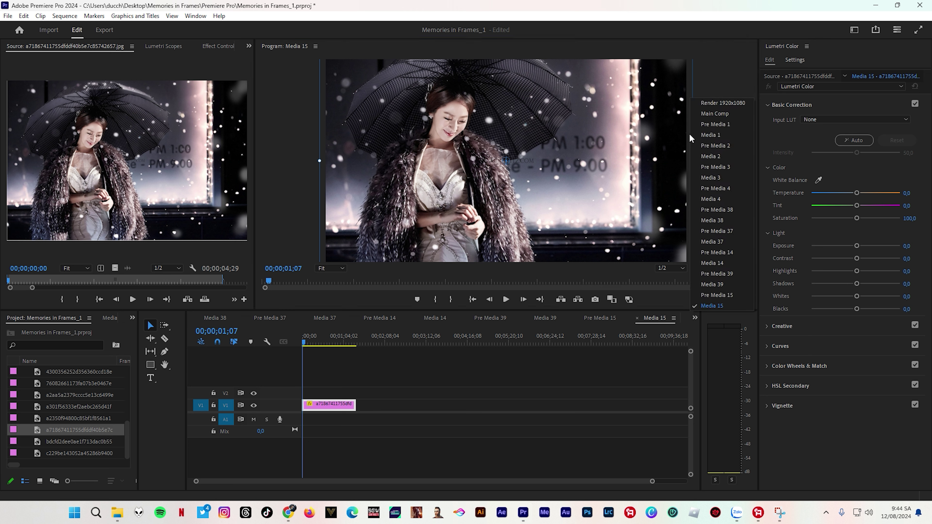
click(709, 116)
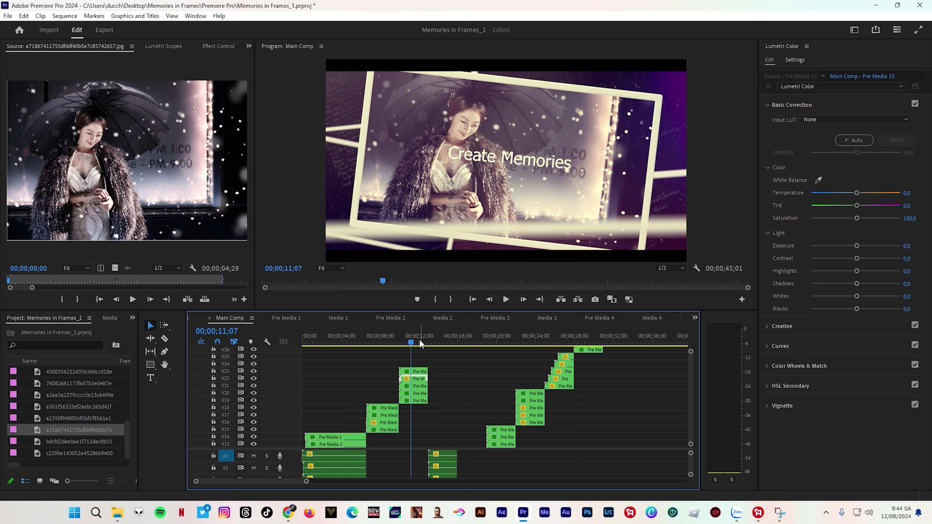
mouse_move(411, 343)
mouse_down()
mouse_move(422, 343)
mouse_move(414, 343)
mouse_up()
double_click(417, 388)
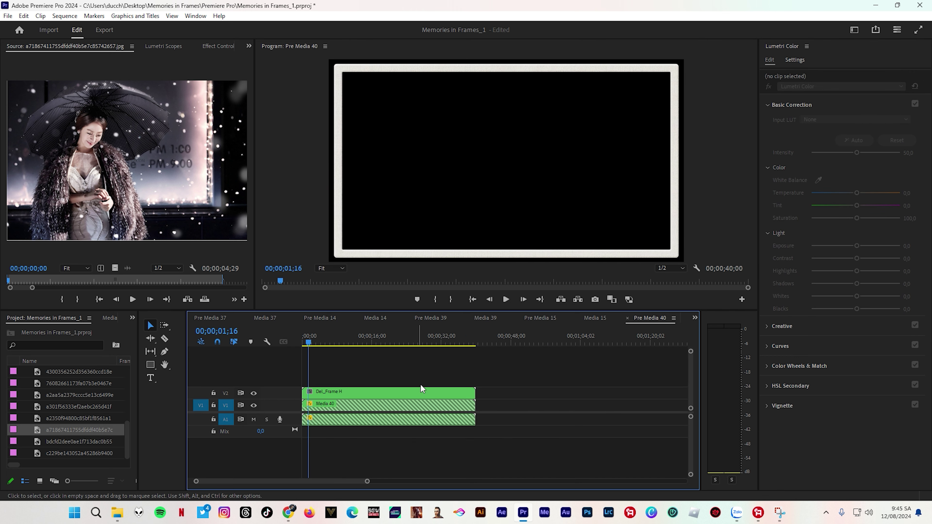
double_click(379, 405)
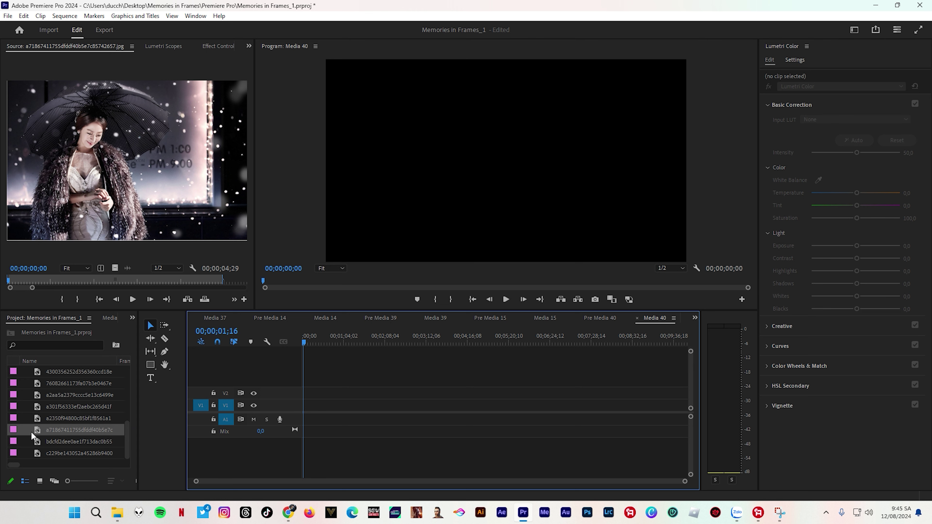
Place the garden couple photo bdcfd2dee0ae1f713dac0b550469416c.jpg at the start of V1 in Media 40 and scale it to fill the frame
double_click(13, 443)
drag(15, 442, 305, 408)
right_click(335, 405)
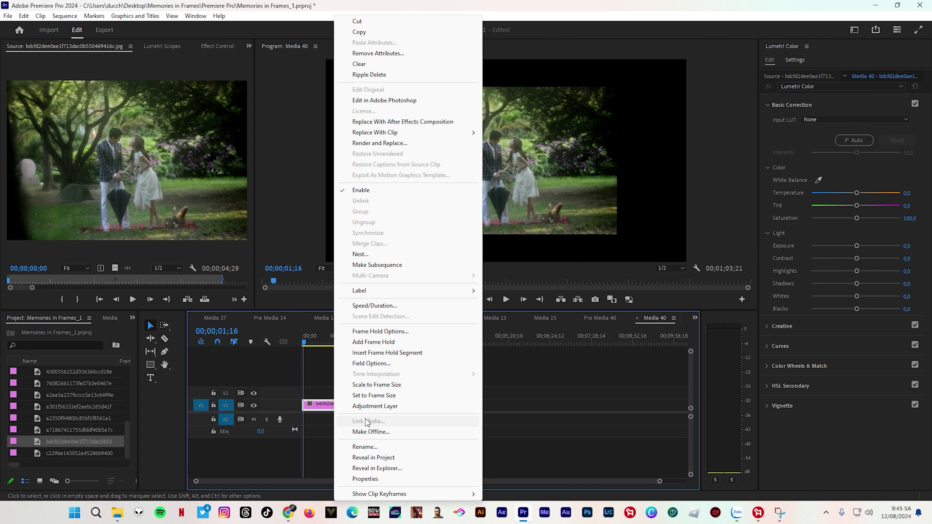
click(386, 395)
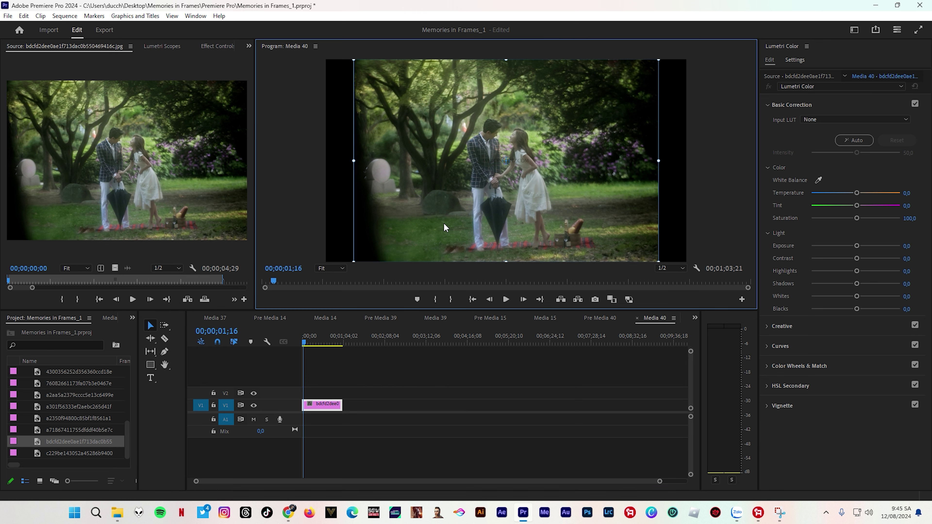
drag(354, 161, 322, 161)
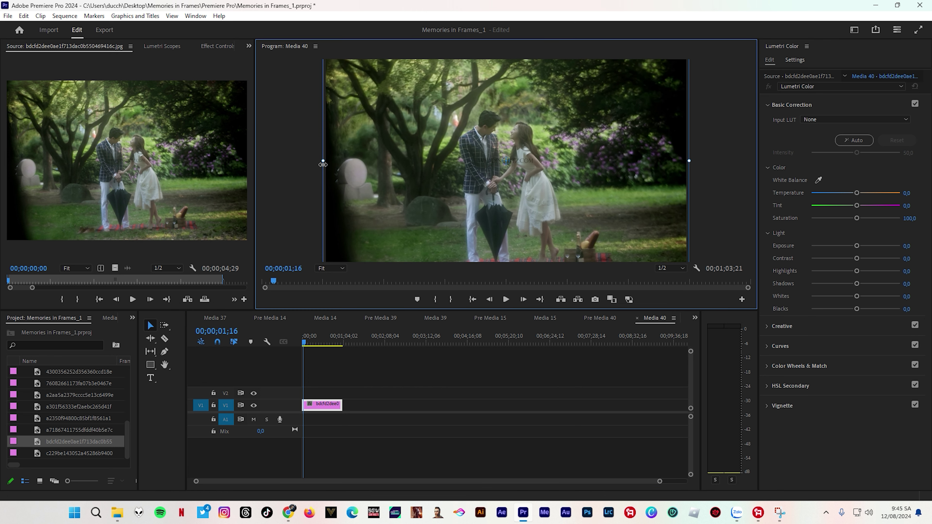
Return to Main Comp and scrub to 00;00;10;18 to review the filled photo frames around the Create Memories title
click(694, 316)
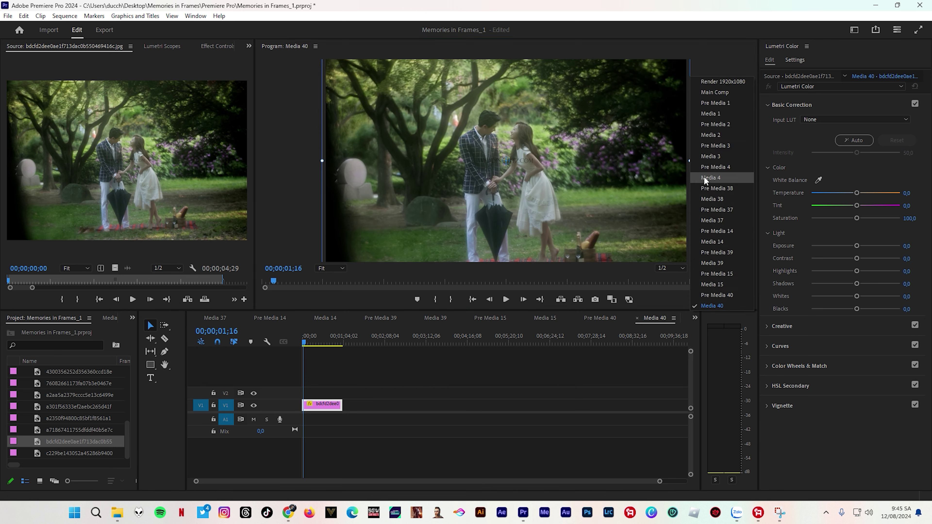
click(710, 92)
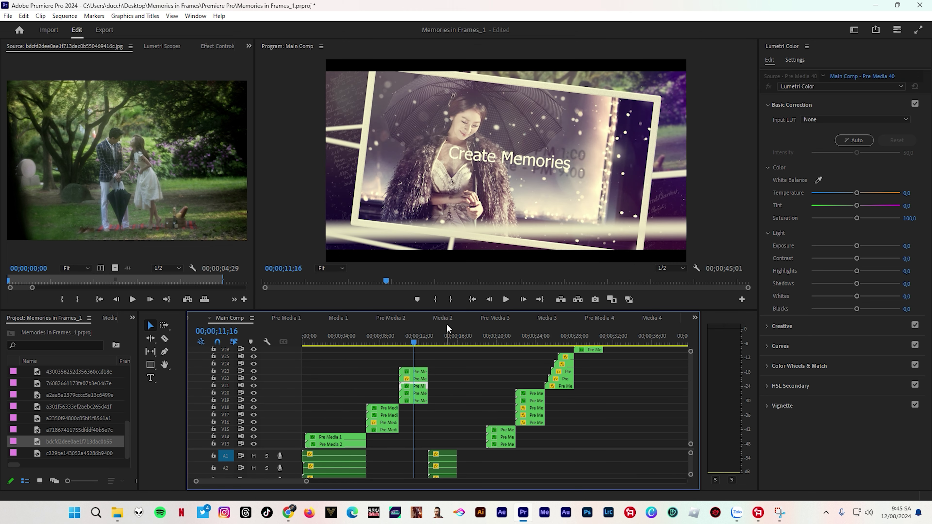
drag(414, 344, 406, 350)
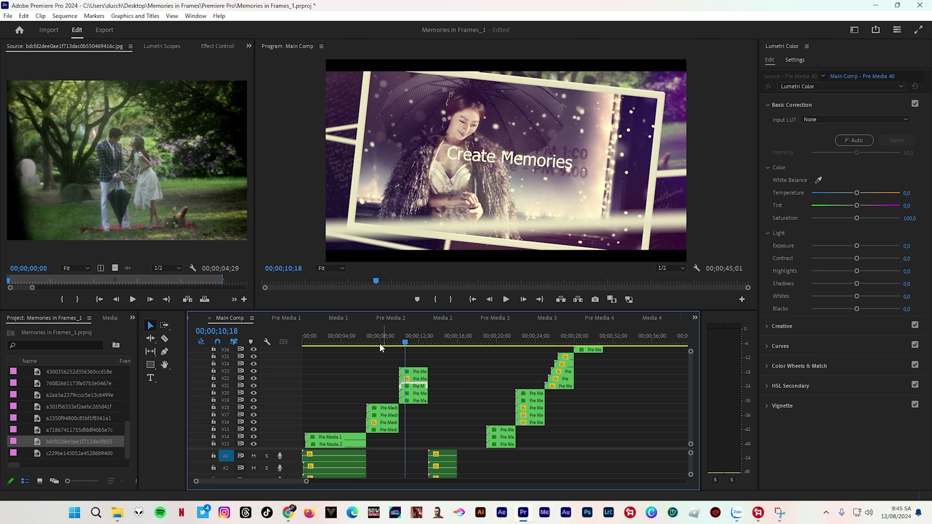
click(694, 318)
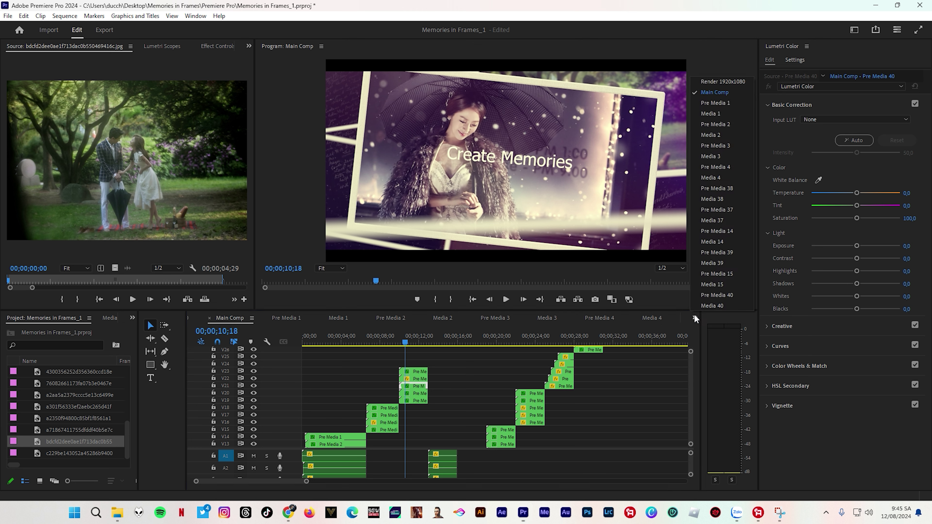
click(717, 90)
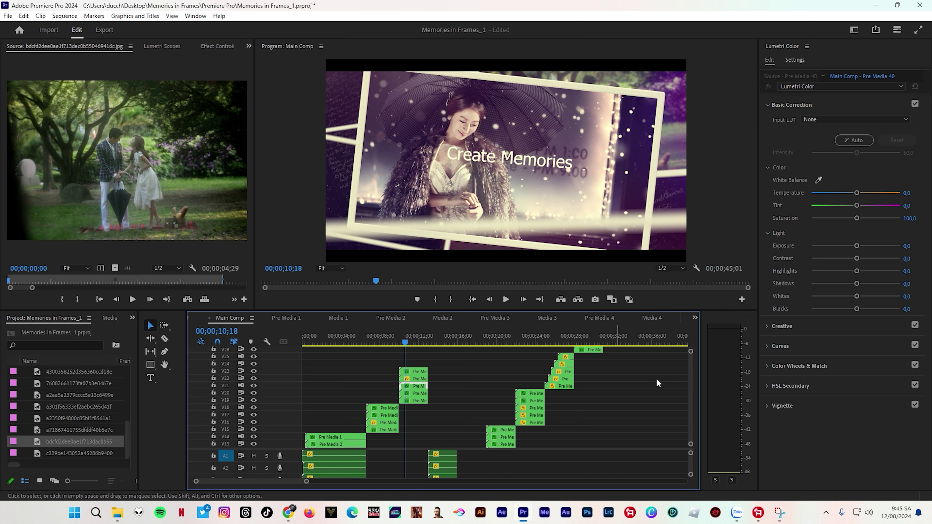
Move the Main Comp playhead to 00;00;03;27 over the Memories in Frames title and open the nested Text 1 sequence on V44
scroll(691, 389, up, 5)
scroll(690, 392, up, 2)
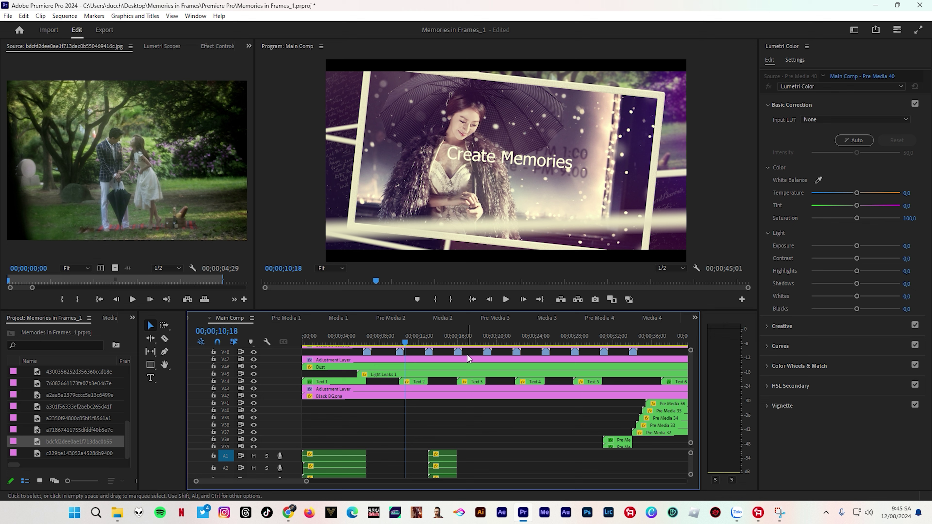
drag(407, 347, 340, 346)
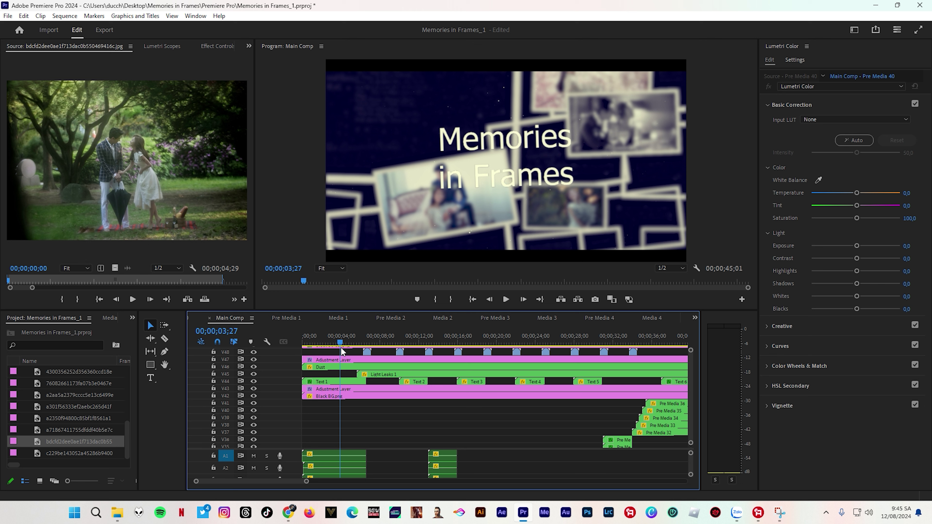
click(336, 380)
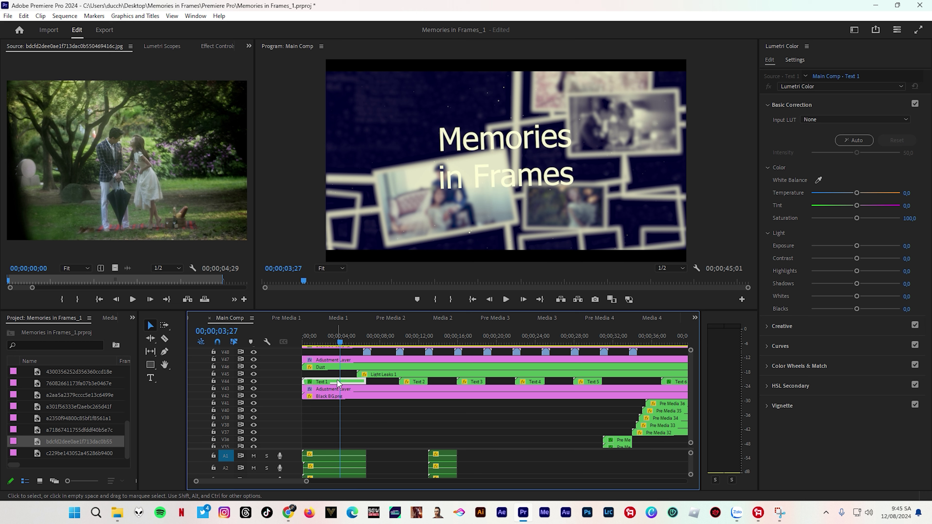
double_click(337, 380)
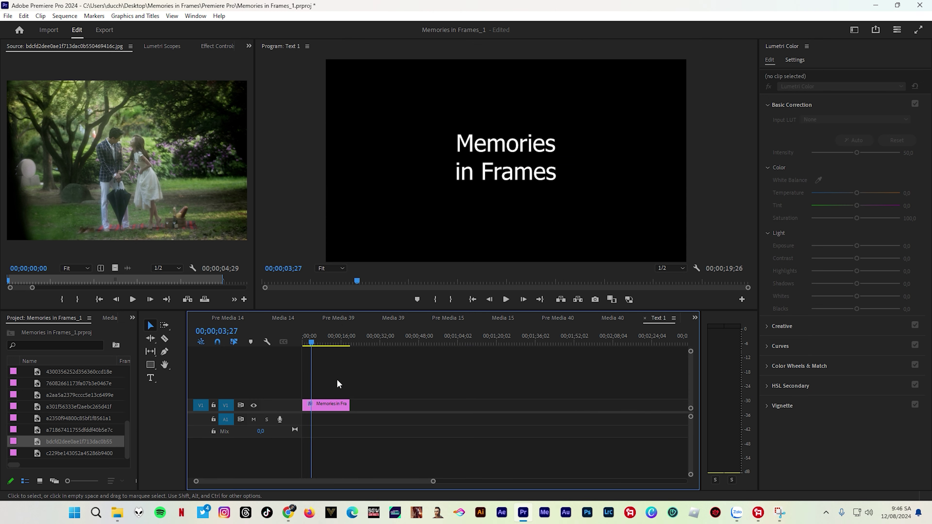
Replace the two-line Memories in Frames title in Text 1 with "Kỷ niệm ngày cưới"
double_click(495, 170)
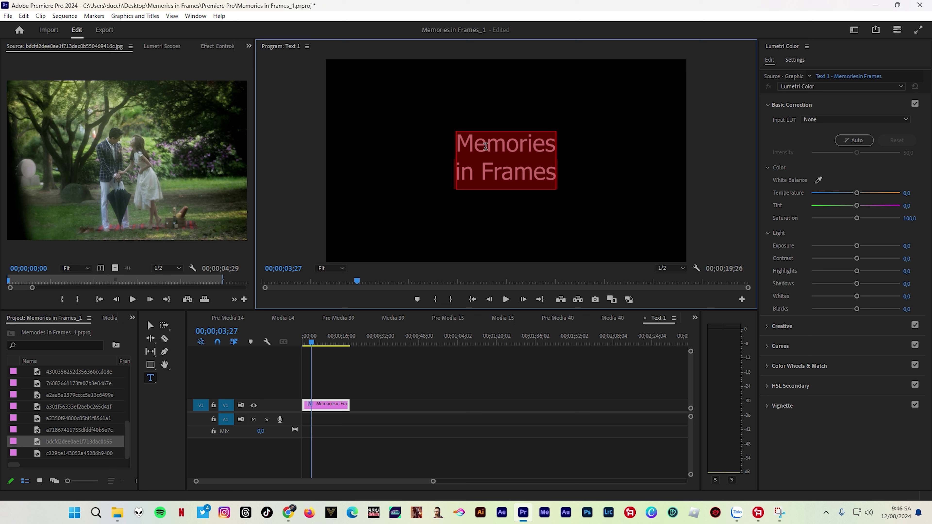
click(472, 144)
drag(458, 142, 555, 176)
text(Kỷ nie)
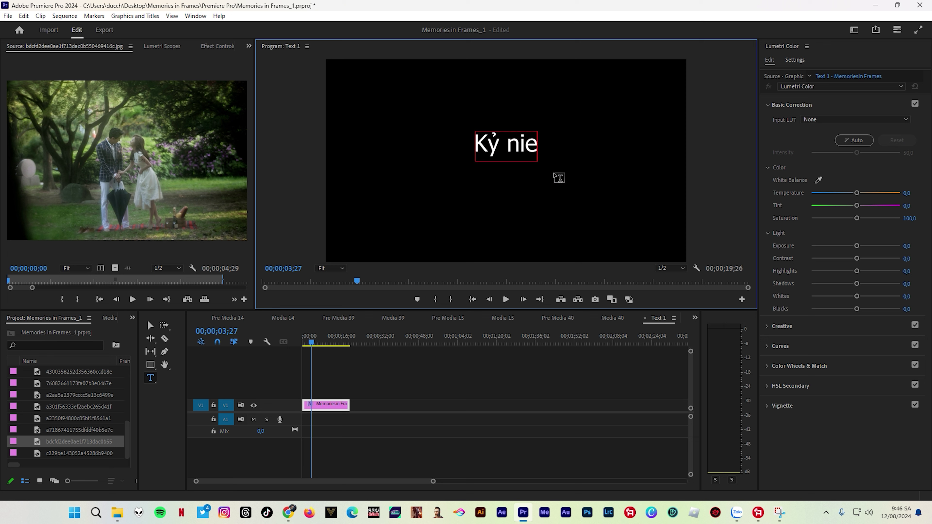
text(ệm ngày cươi)
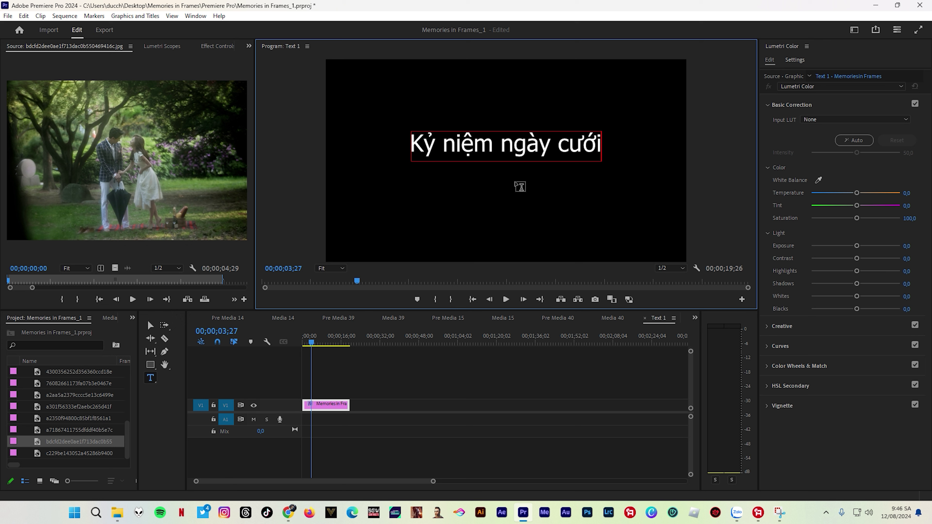
Return to Main Comp and play the opening from the start to review the new title, scrubbing on to 00;00;05;16
click(695, 317)
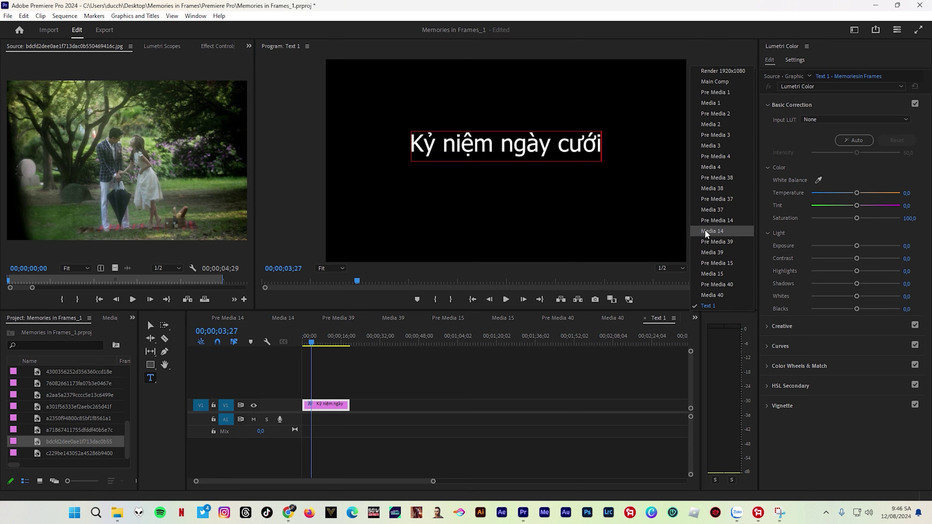
click(719, 81)
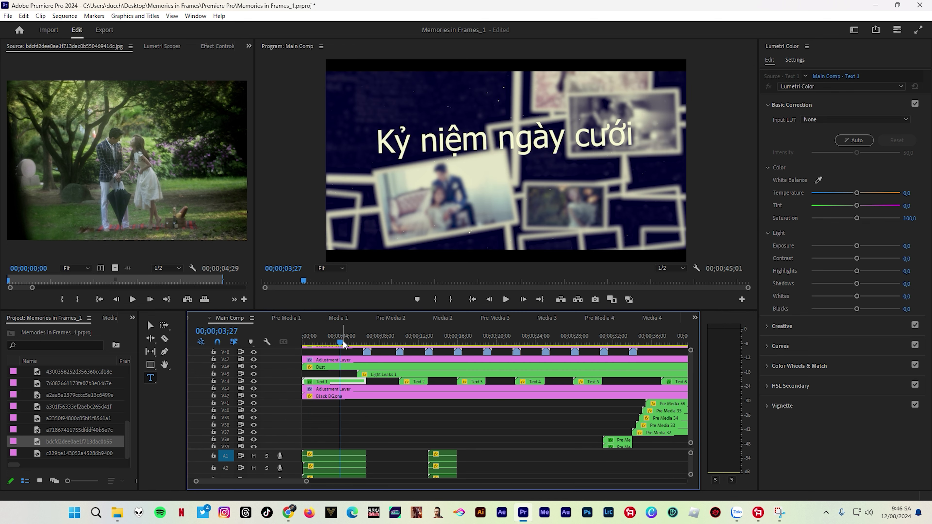
drag(341, 341, 300, 351)
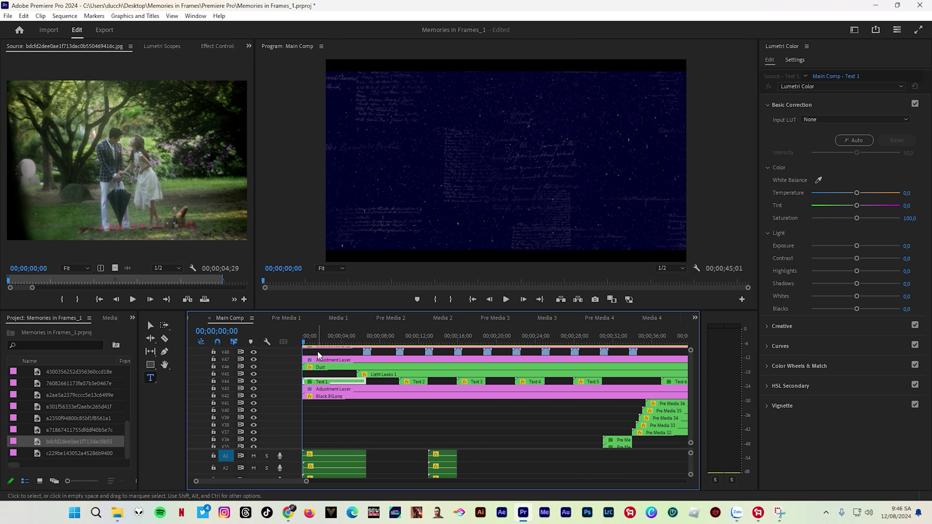
key(space)
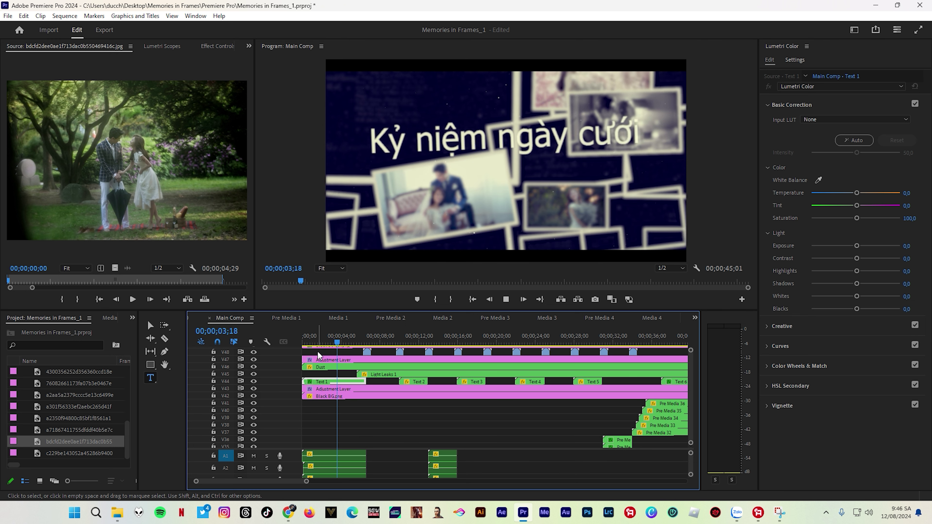
key(space)
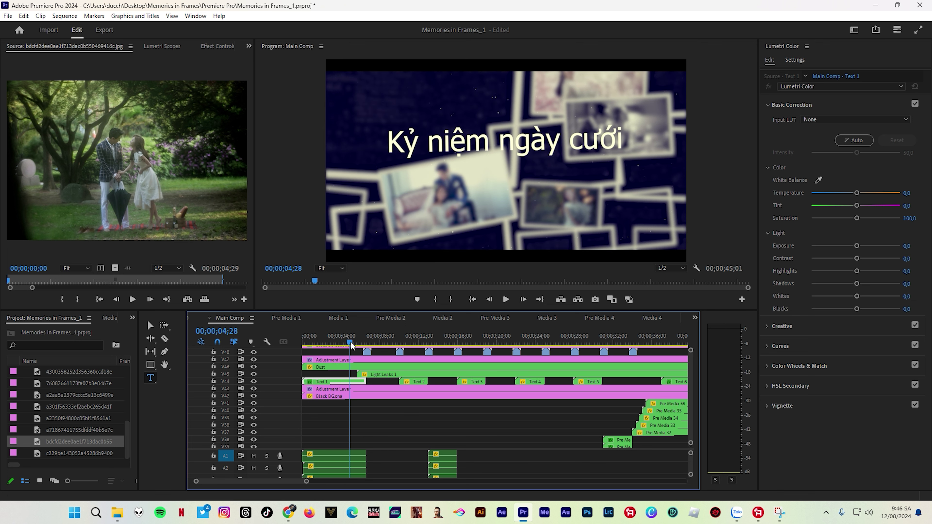
mouse_move(350, 345)
mouse_down()
mouse_move(358, 345)
mouse_move(331, 346)
mouse_move(358, 347)
mouse_up()
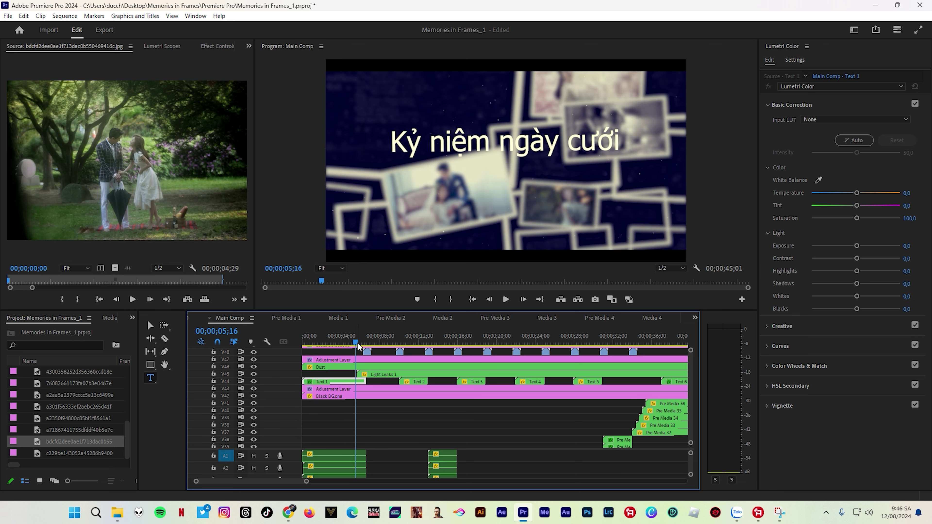
Move the playhead to 00;00;11;12 over the Create Memories title and open the nested Text 2 sequence on V44
drag(358, 345, 413, 349)
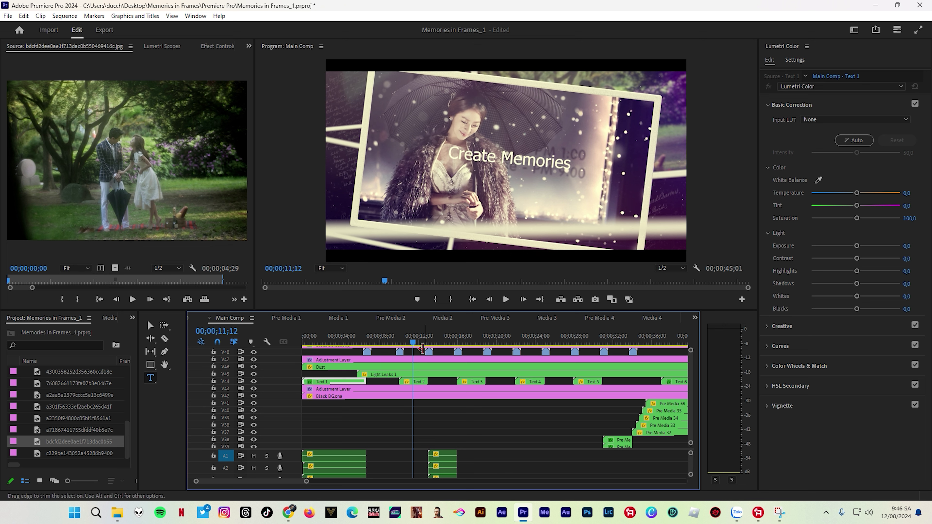
click(414, 383)
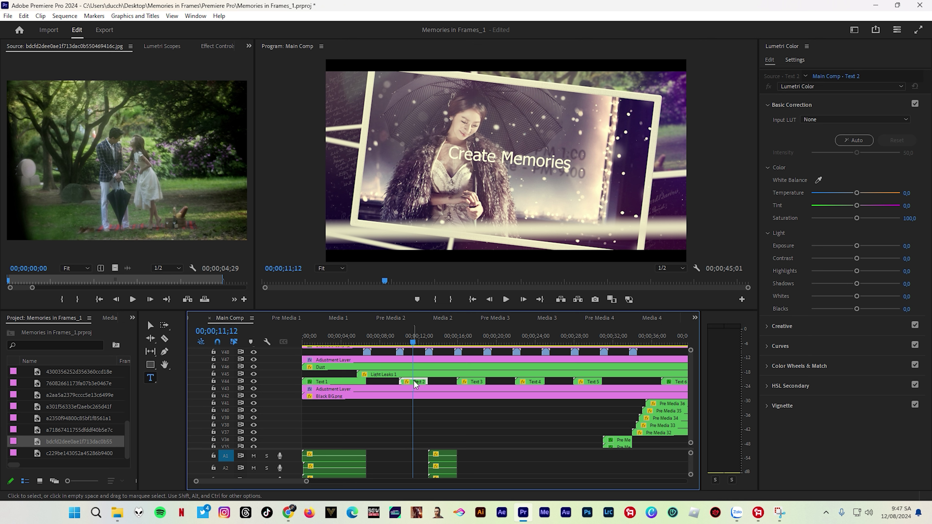
double_click(414, 382)
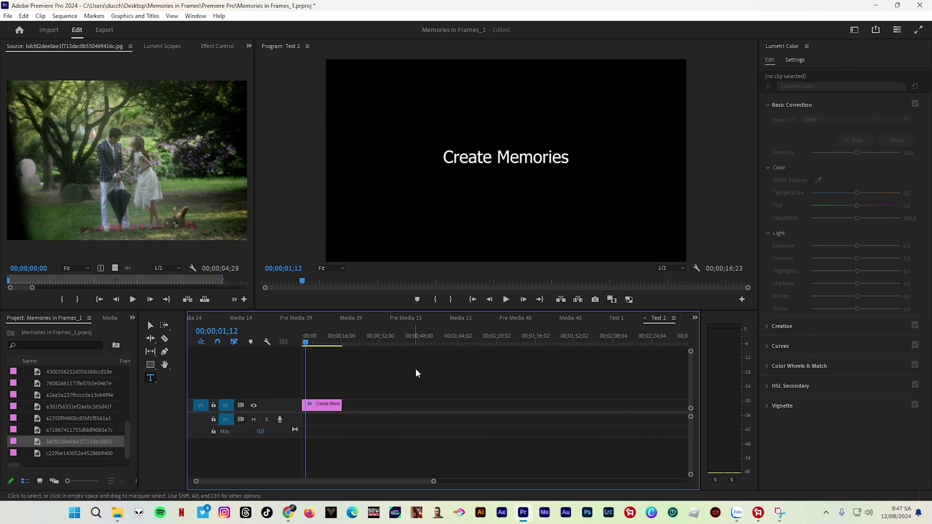
Replace the Create Memories text in Text 2 with "Mãi mãy yêu em"
click(473, 161)
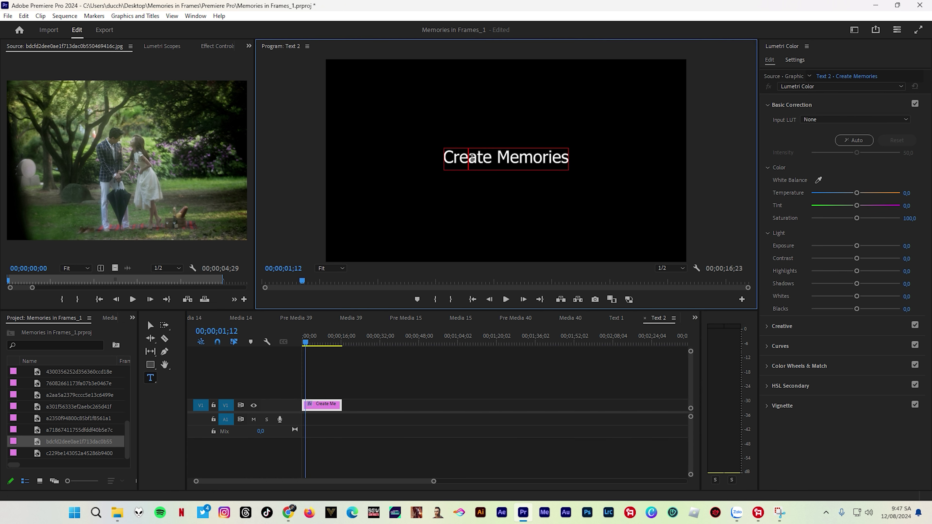
key(ctrl+a)
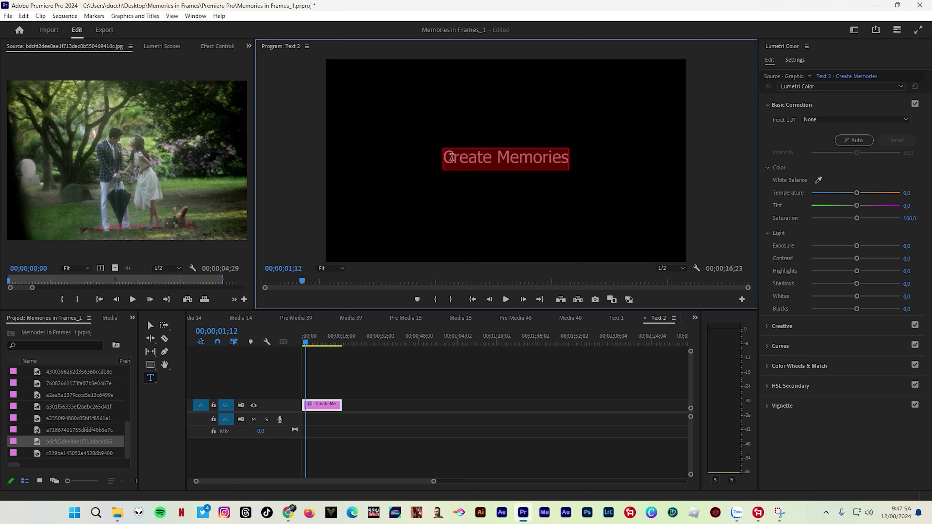
text(Mãi)
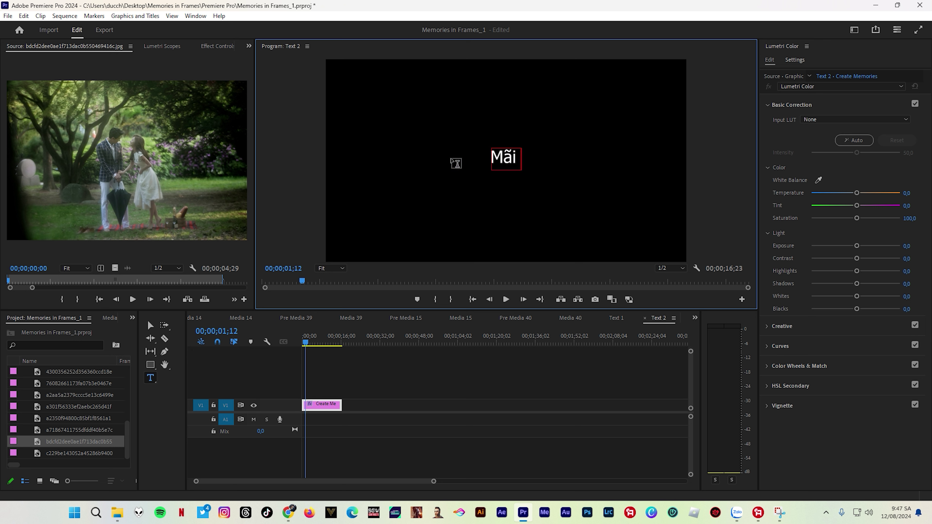
text( may)
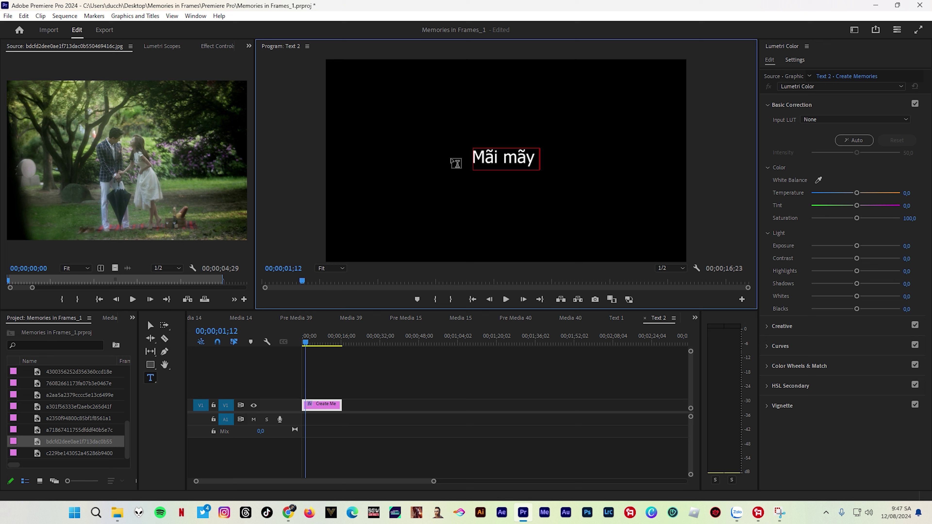
text( yêu em)
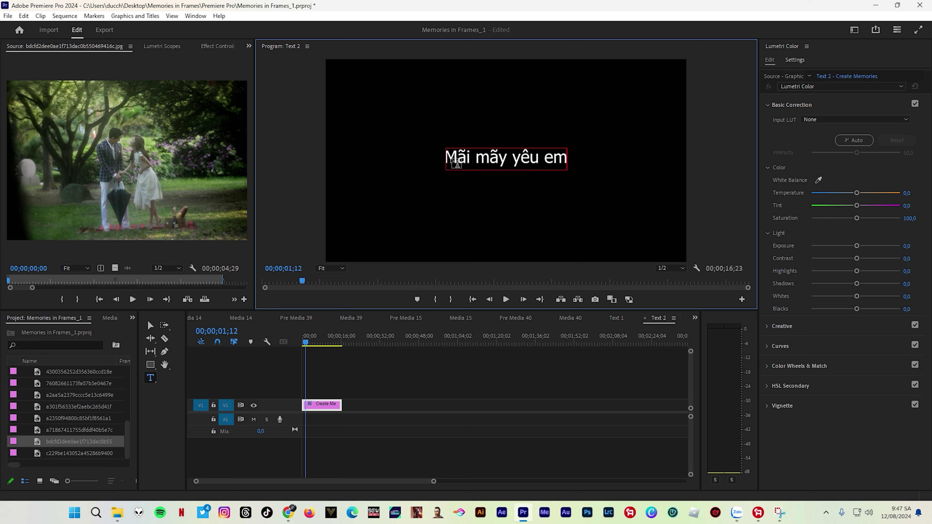
Return to Main Comp and scrub to 00;00;11;24 to review the edited title over the umbrella photo
click(694, 317)
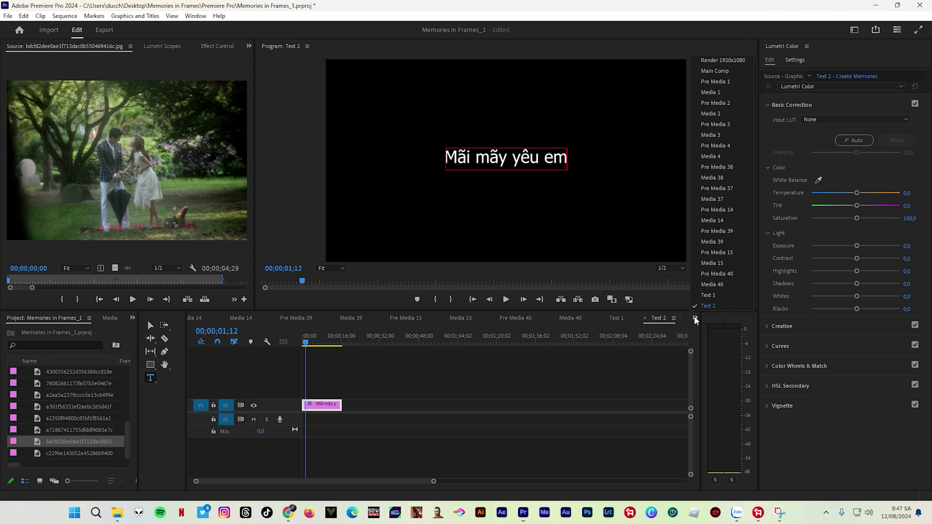
click(716, 72)
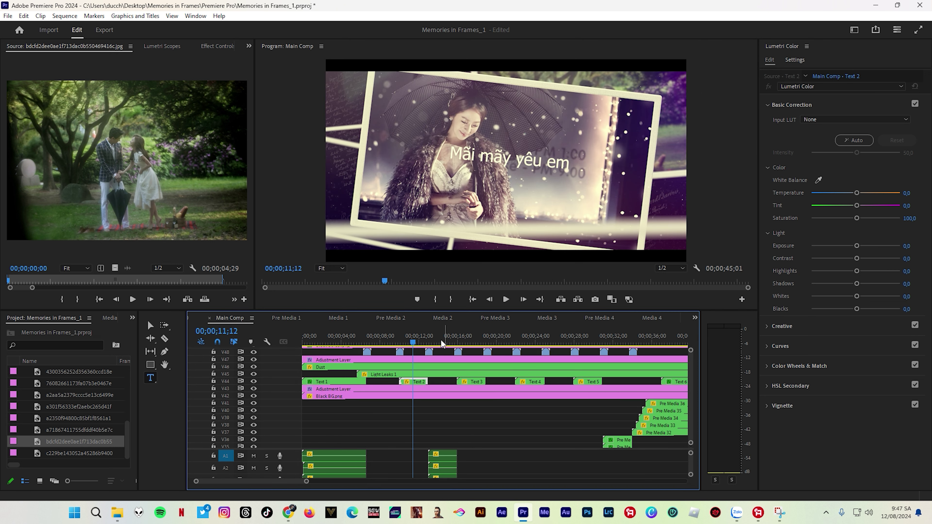
click(408, 345)
drag(410, 345, 416, 345)
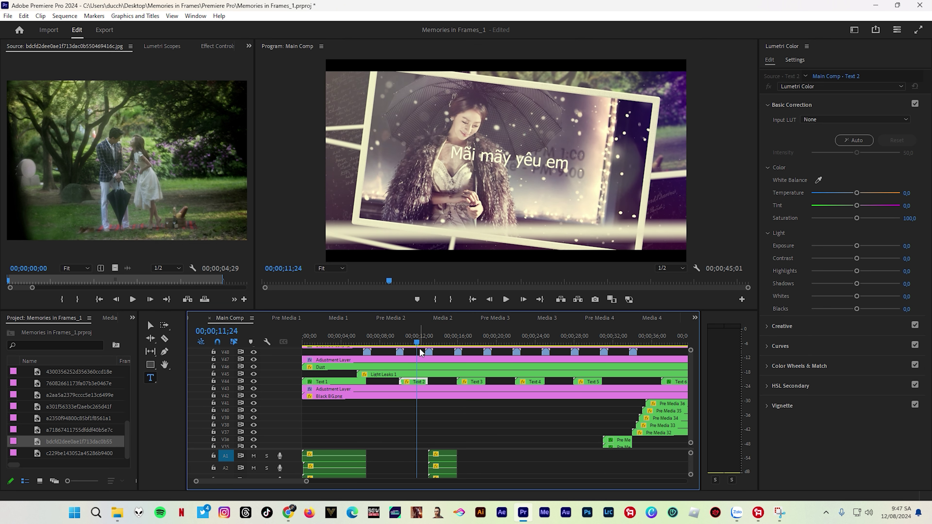
Reopen the Text 2 sequence and delete all the text of its title, leaving the graphic empty
double_click(418, 382)
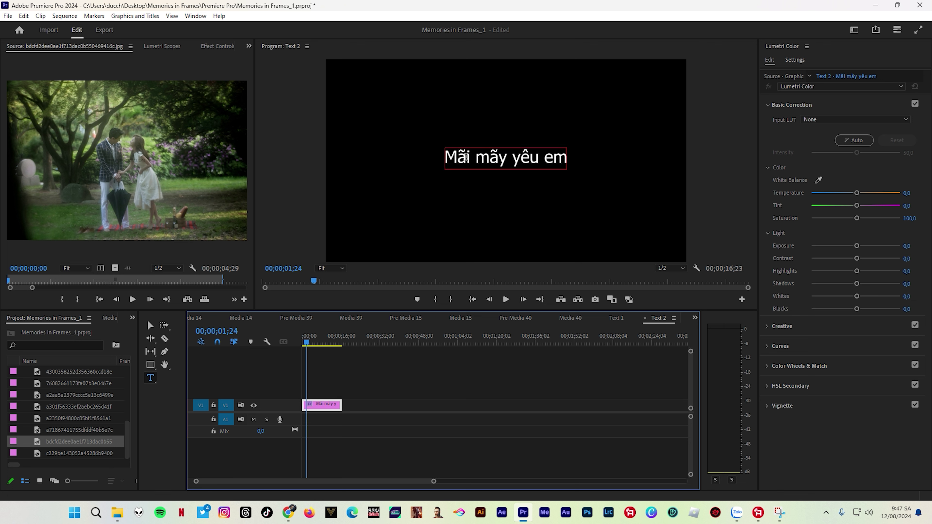
drag(448, 158, 561, 157)
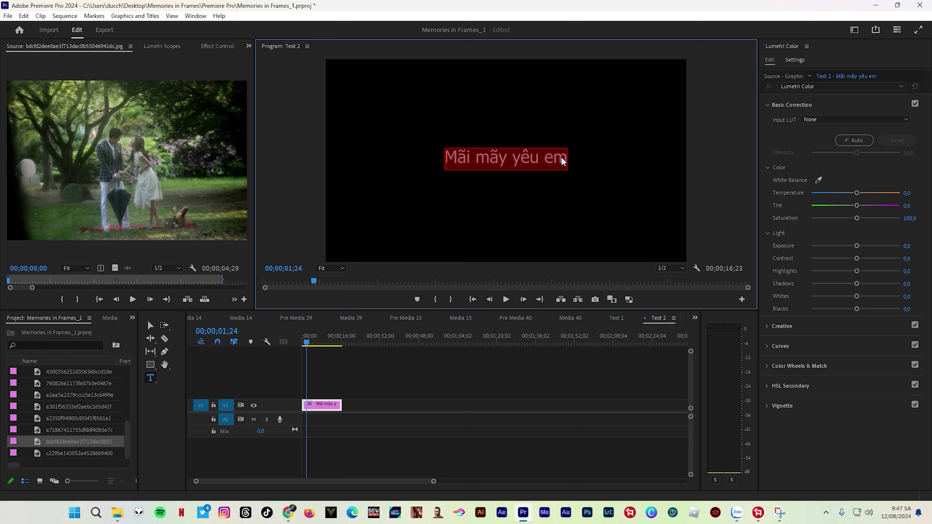
key(BackSpace)
click(388, 369)
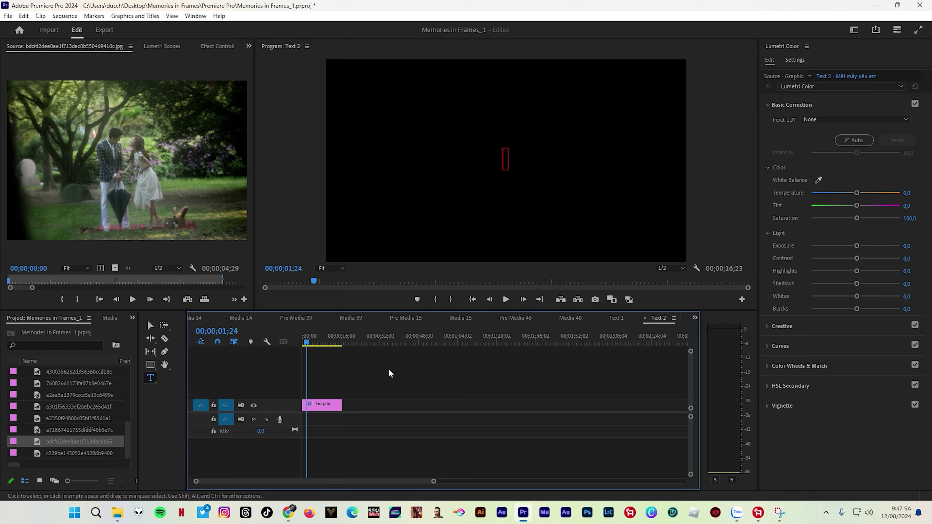
Return to Main Comp and scrub to 00;00;11;18 to review the umbrella photo without its title
click(694, 318)
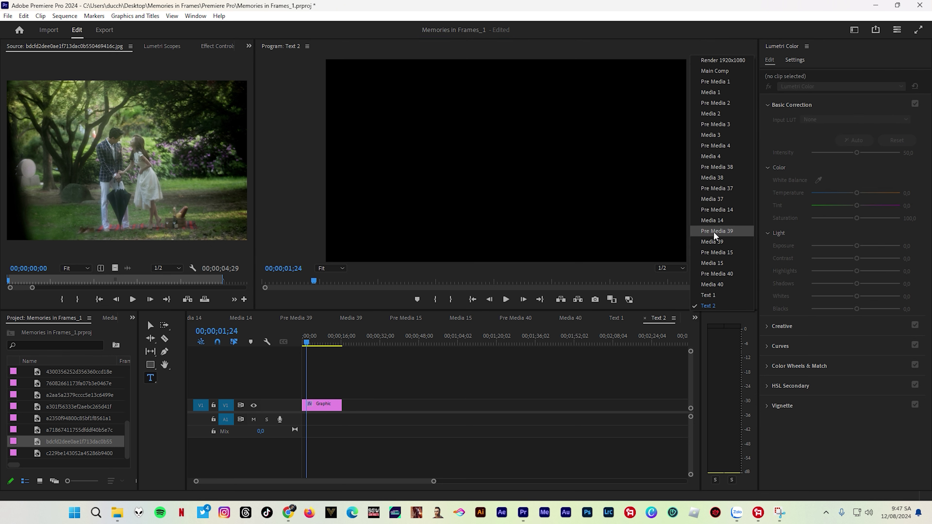
click(719, 70)
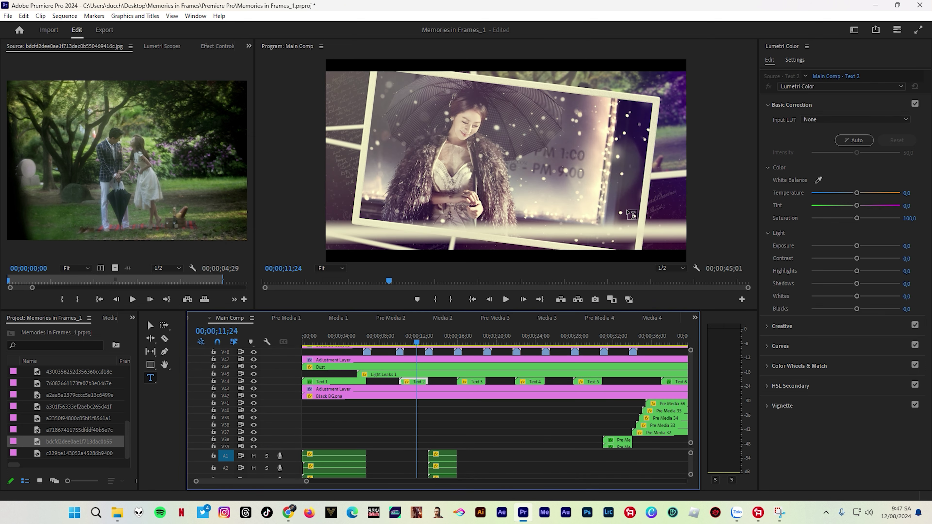
click(409, 343)
drag(409, 345, 415, 347)
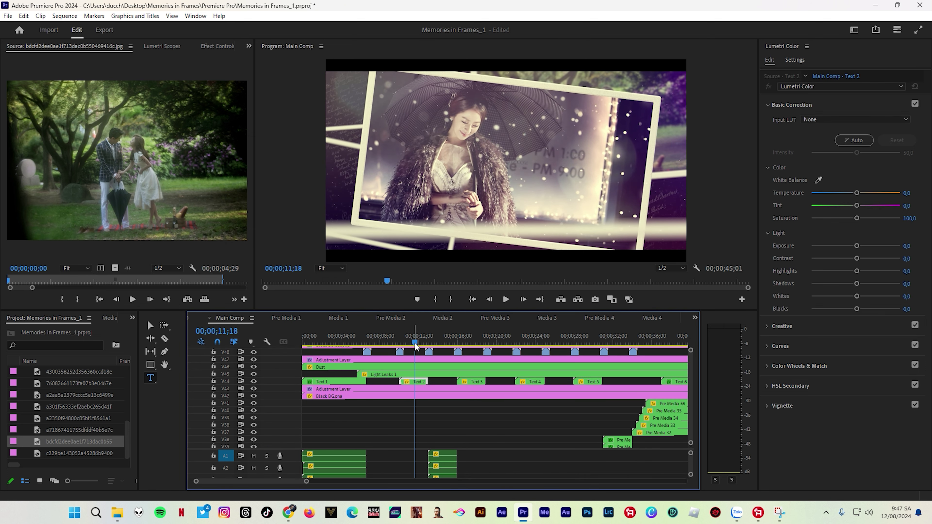